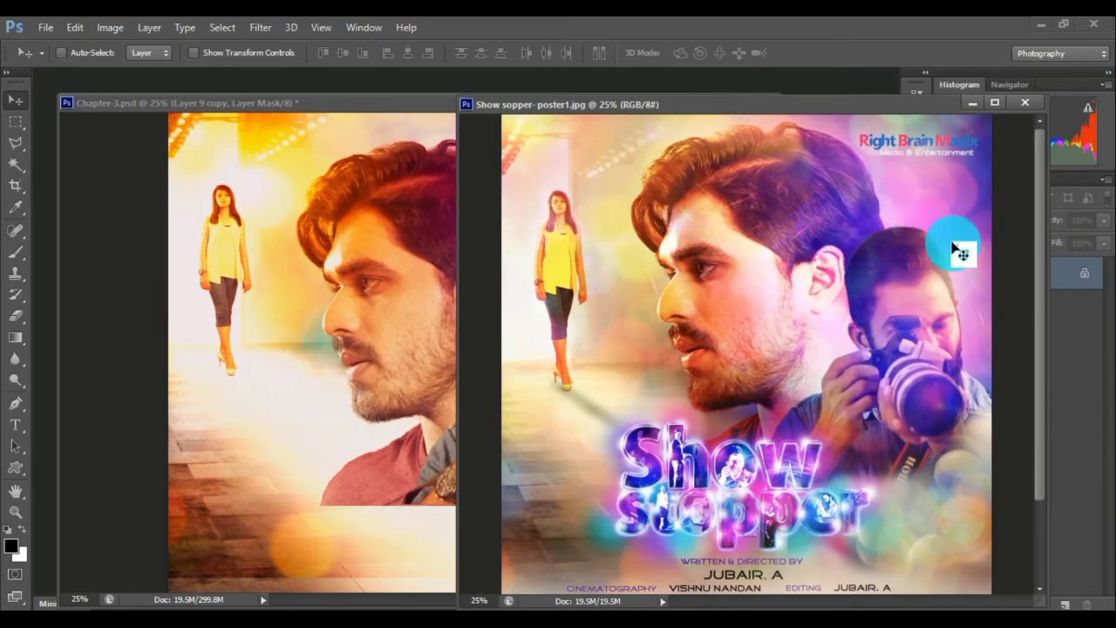
Minimize the Show sopper- poster1.jpg window and create a new layer above Layer 2 copy in Chapter-3.psd.
left_click_drag(854, 108, 808, 172)
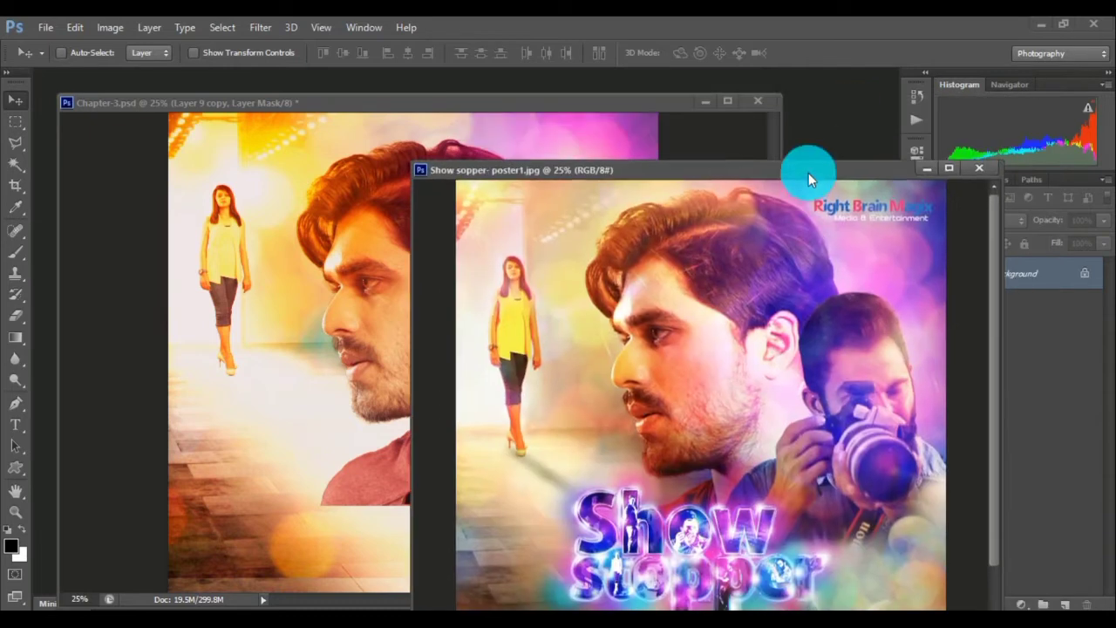
left_click(926, 167)
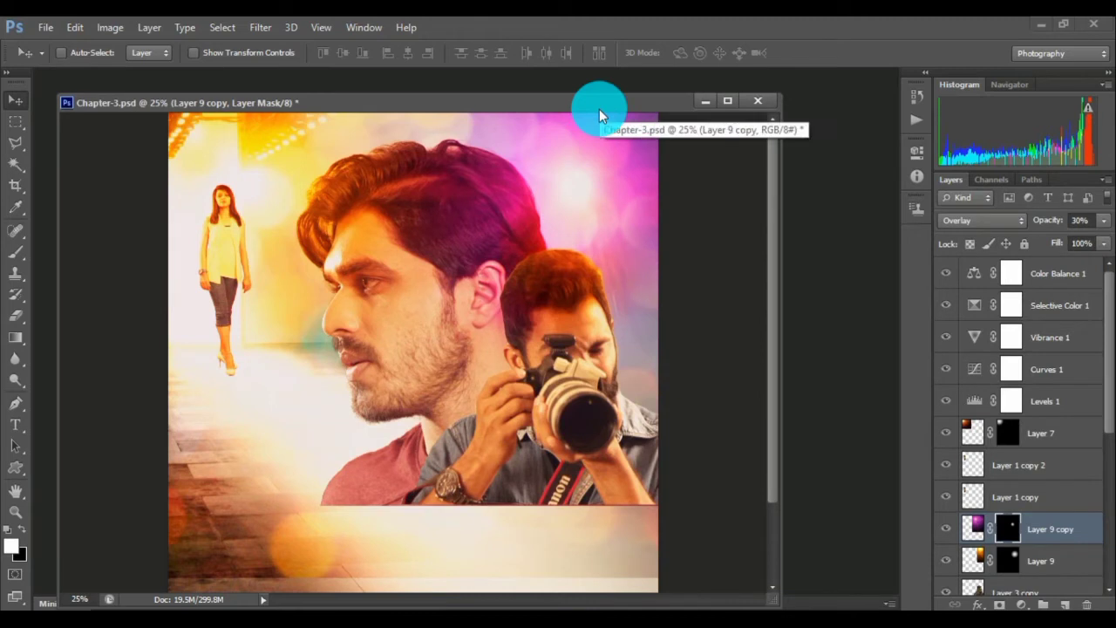
left_click_drag(1109, 415, 1109, 526)
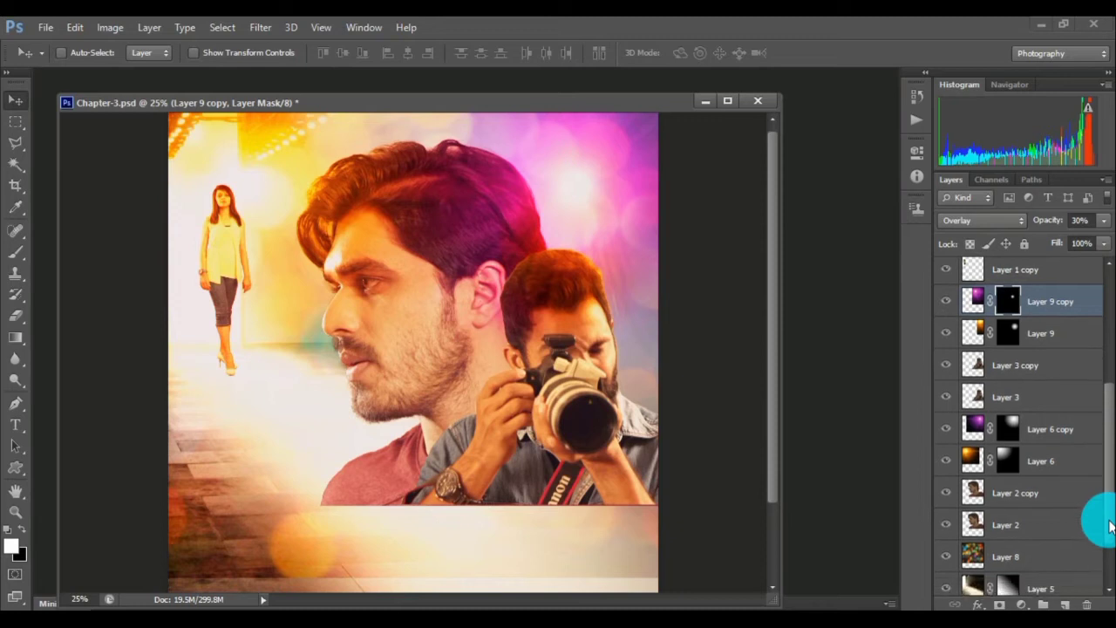
left_click(1023, 494)
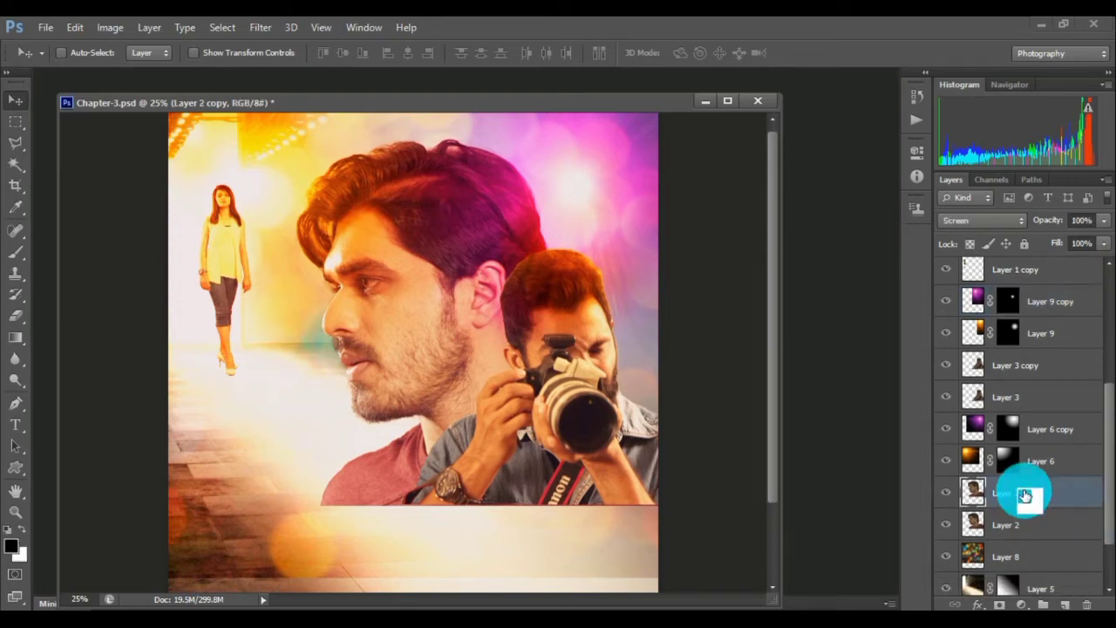
left_click_drag(1031, 495, 1047, 595)
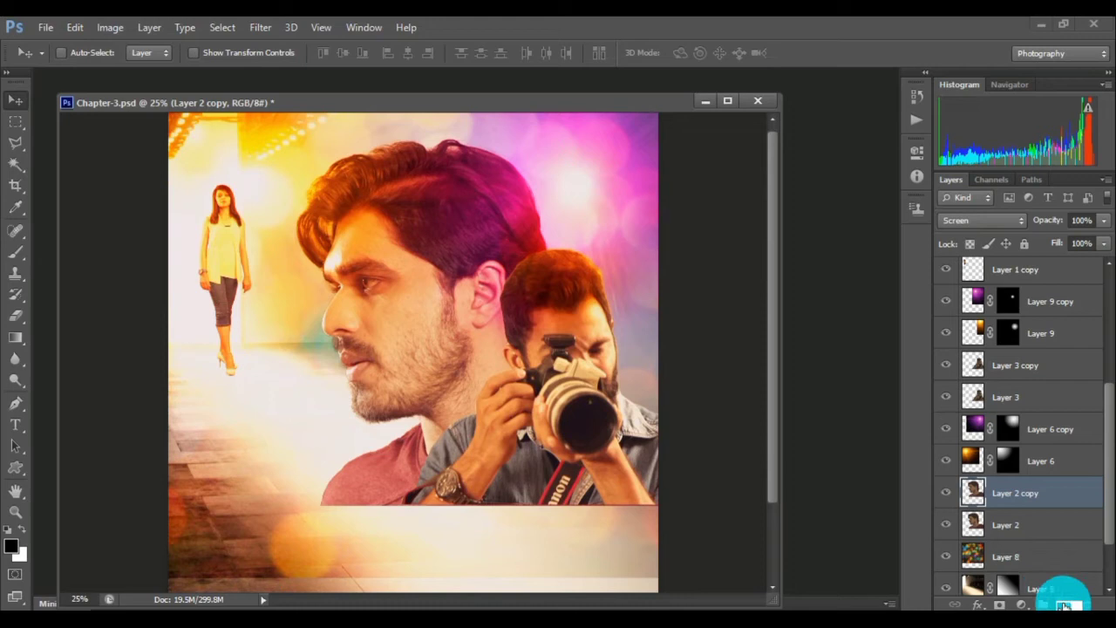
left_click(1063, 605)
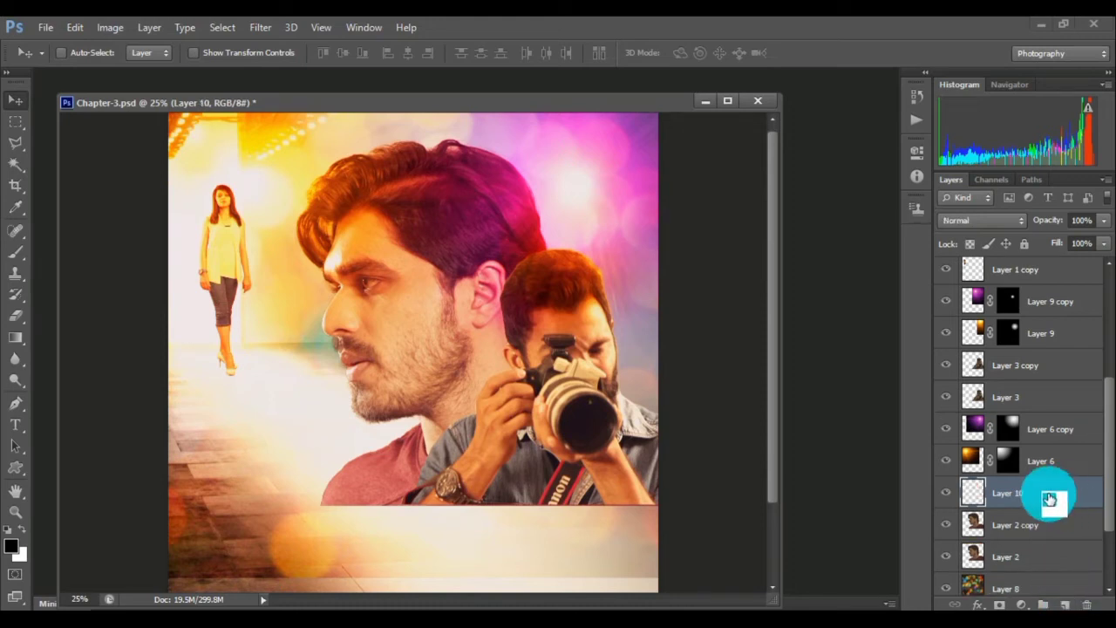
Set up the Brush tool with a soft round tip at 0% hardness and a size of 178 px.
left_click(24, 257)
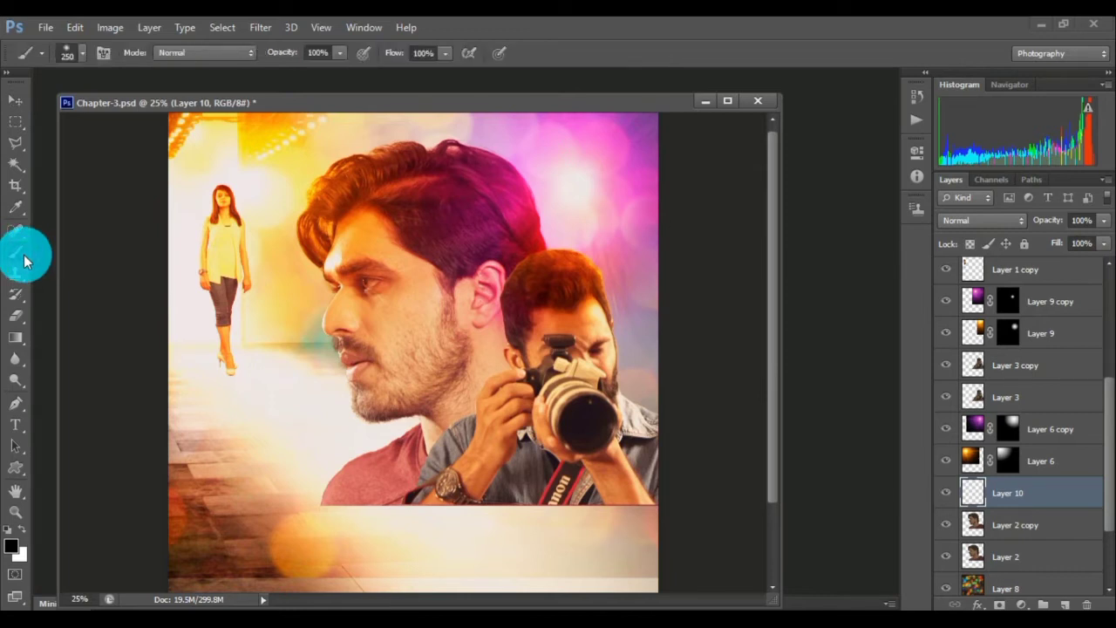
left_click(83, 55)
left_click(35, 175)
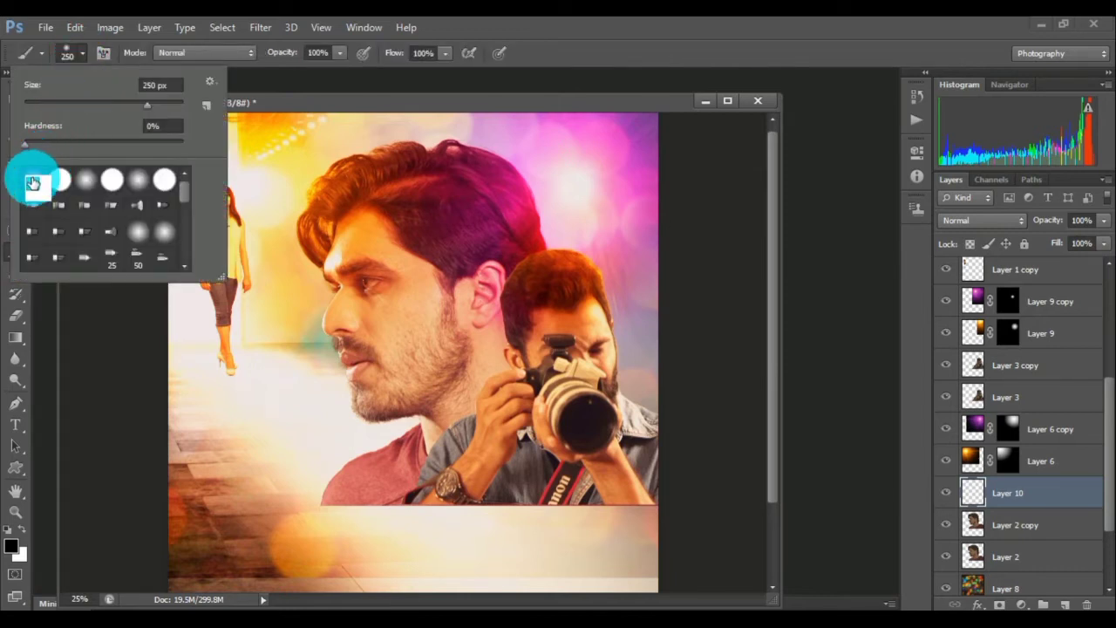
left_click_drag(26, 150, 11, 151)
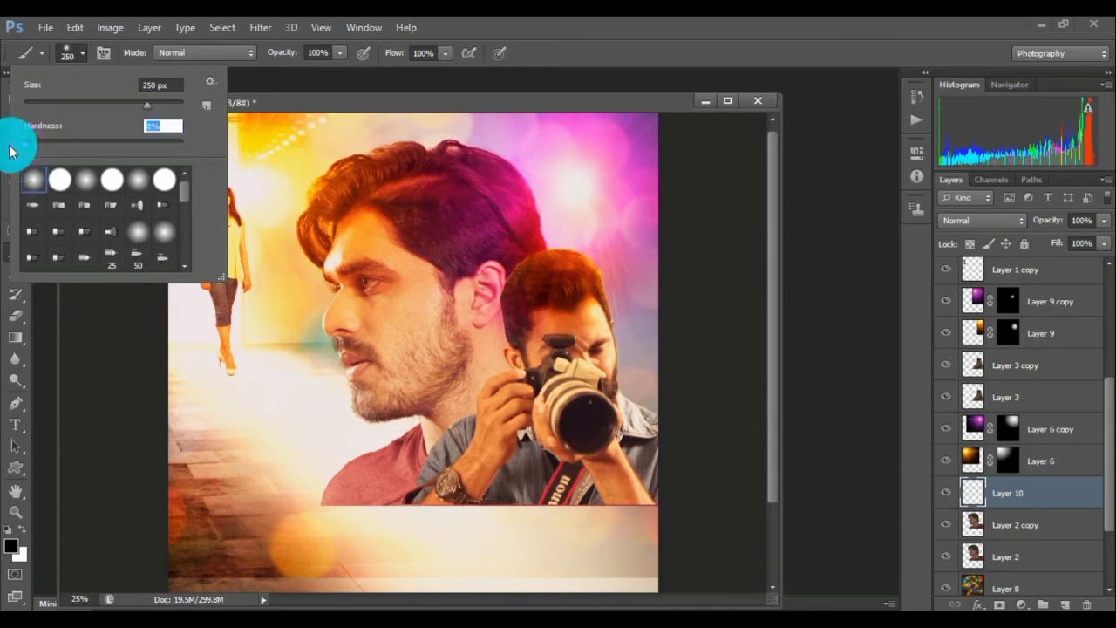
left_click_drag(146, 104, 134, 112)
left_click(84, 59)
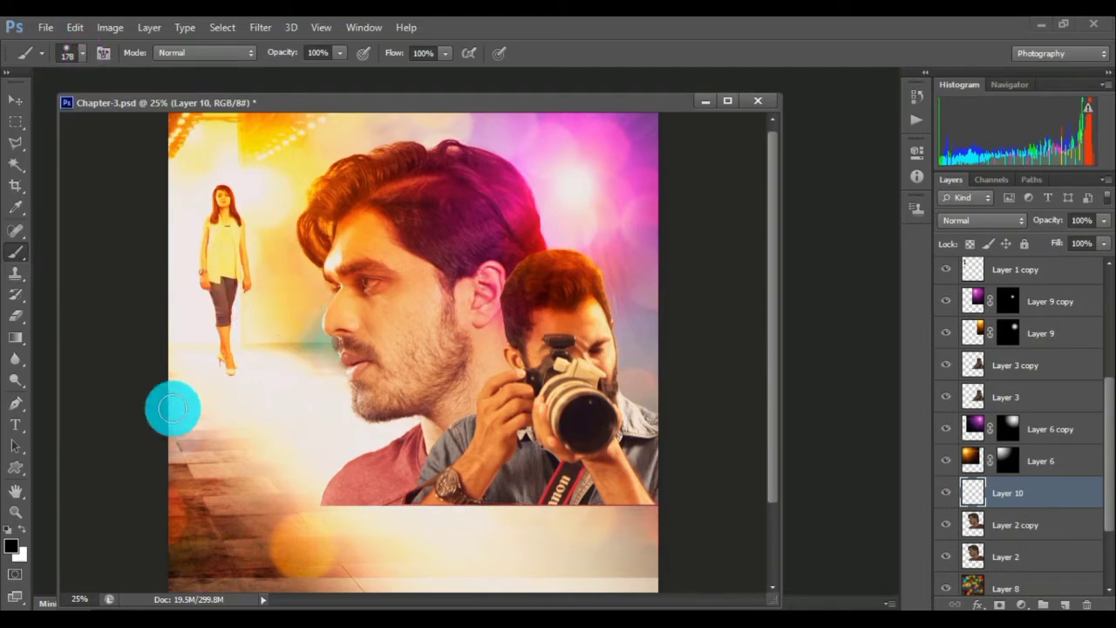
Set the foreground color to pink #de0b78 and paint a soft patch on the large man's cheek.
left_click(11, 547)
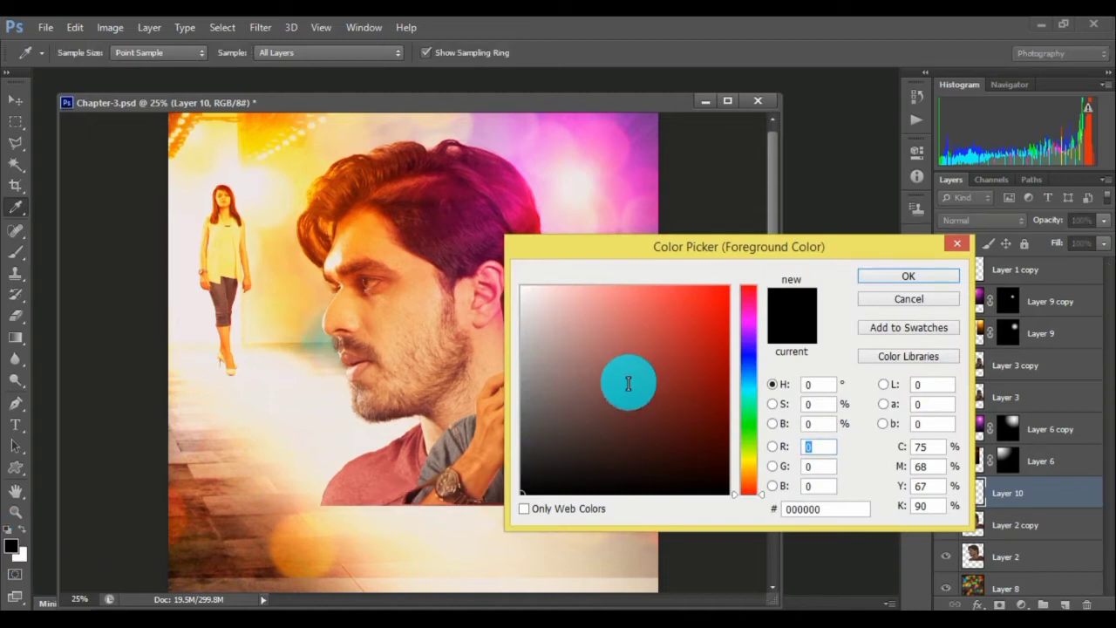
left_click(526, 210)
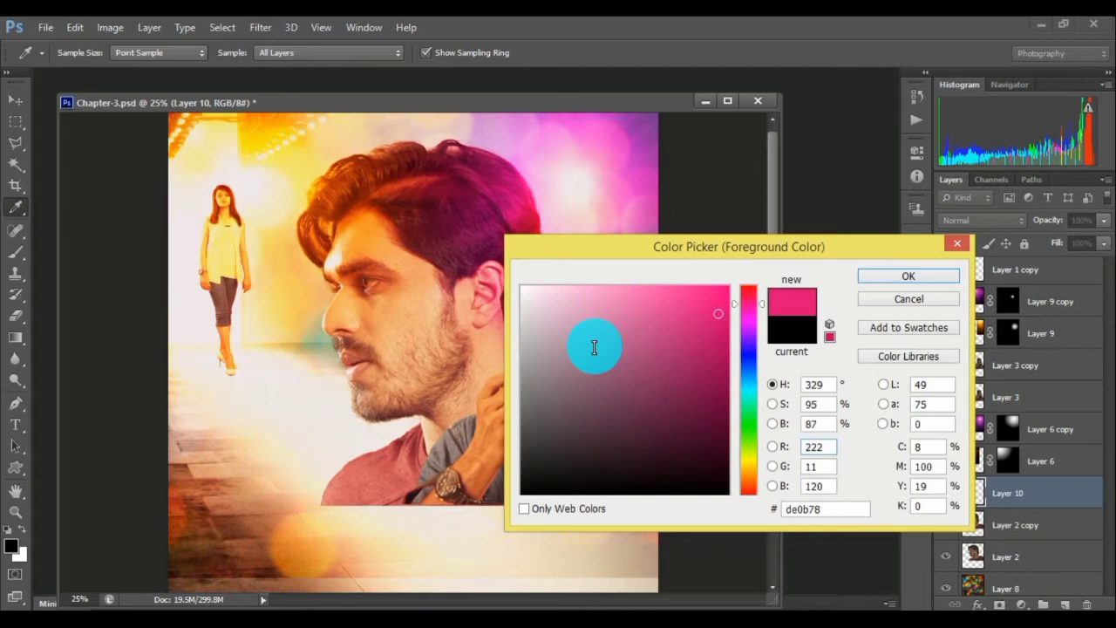
left_click(908, 277)
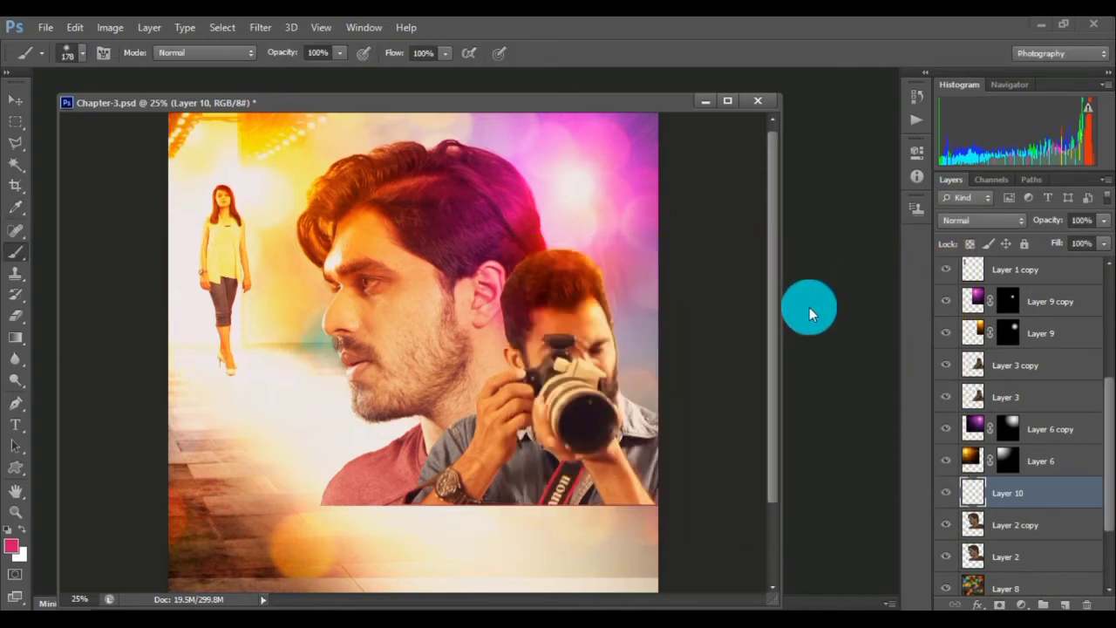
left_click(388, 325)
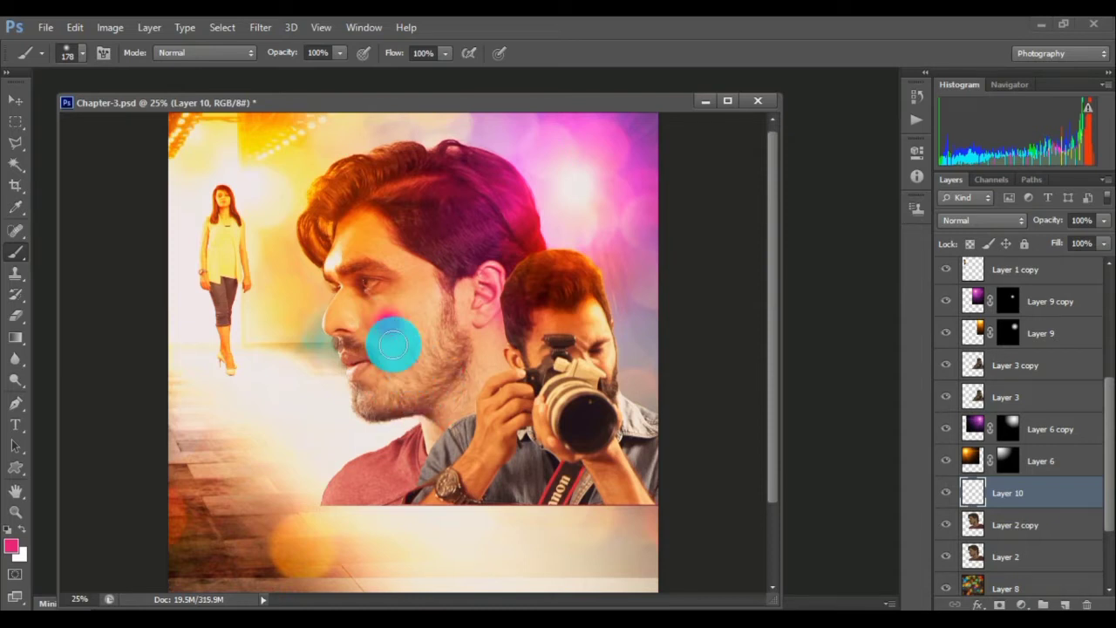
mouse_move(386, 329)
left_mouse_down()
mouse_move(411, 355)
mouse_move(428, 347)
mouse_move(406, 334)
left_mouse_up()
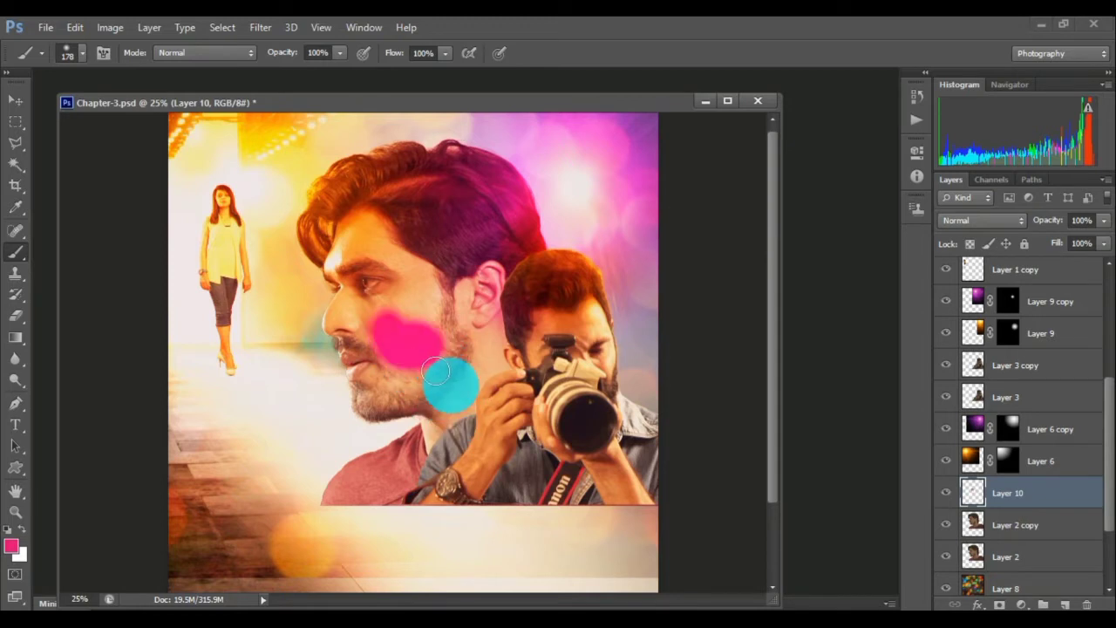
Change the foreground color to violet #5f0bde and paint a soft patch over the large man's eye.
left_click(18, 548)
left_click_drag(731, 333, 732, 341)
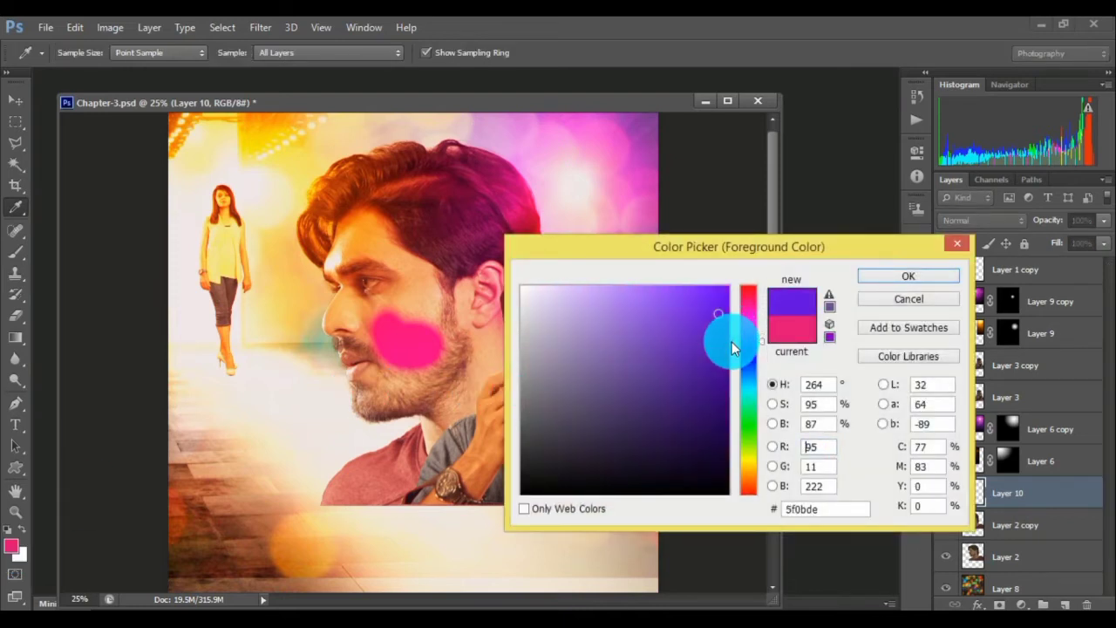
left_click(862, 283)
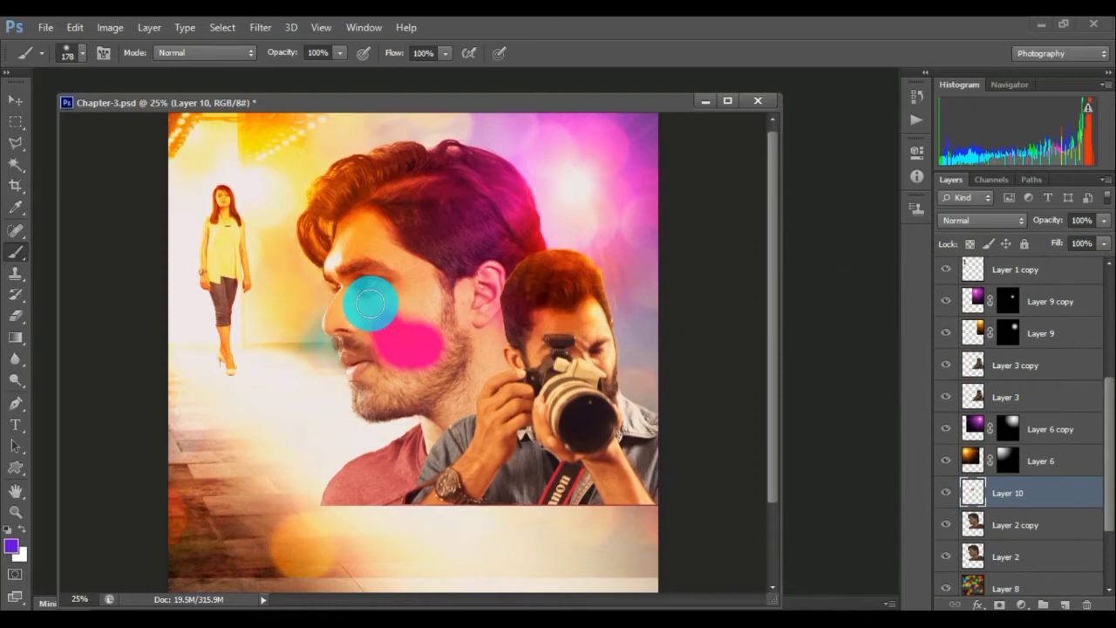
mouse_move(368, 302)
left_mouse_down()
mouse_move(383, 292)
mouse_move(365, 290)
left_mouse_up()
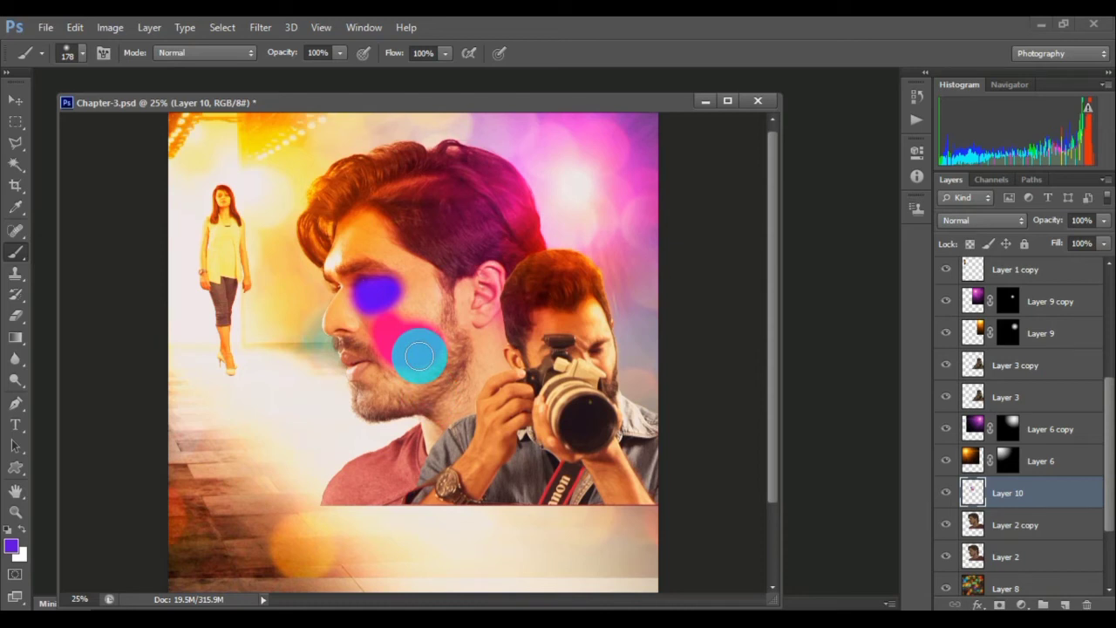
Change the foreground color to yellow and dab soft highlights along the top of the large man's hair.
left_click(11, 545)
left_click(748, 459)
left_click(872, 276)
left_click(375, 155)
left_click(433, 150)
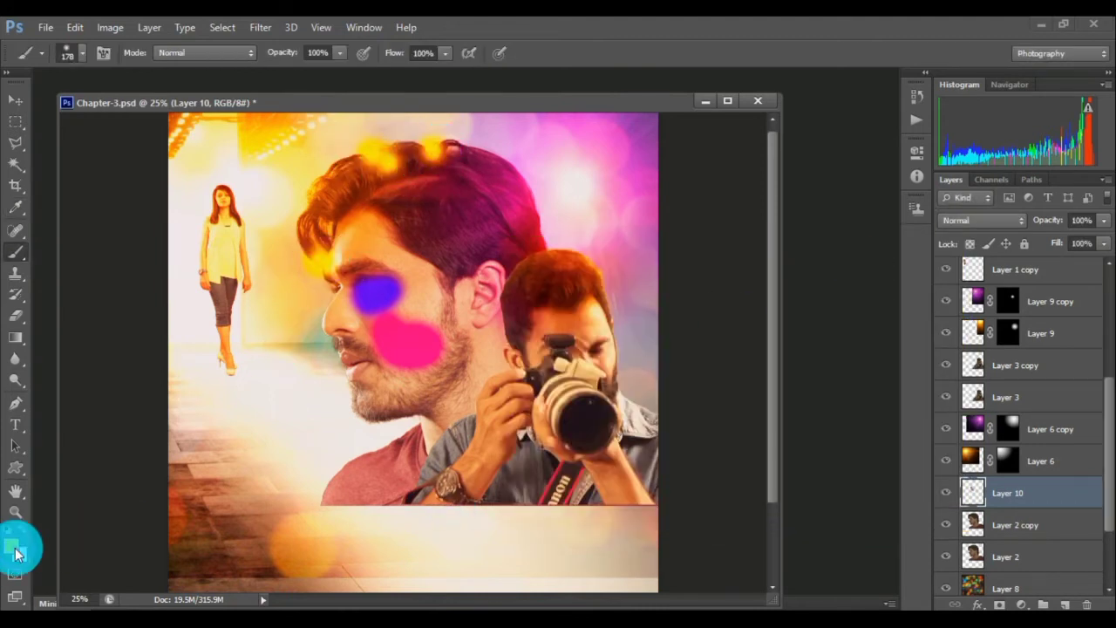
Try dabbing reddish pink #e13c5b beside the large man's lips, and undo the dab.
left_click(11, 545)
left_click(405, 340)
left_click(908, 276)
left_click(336, 366)
left_click(372, 406)
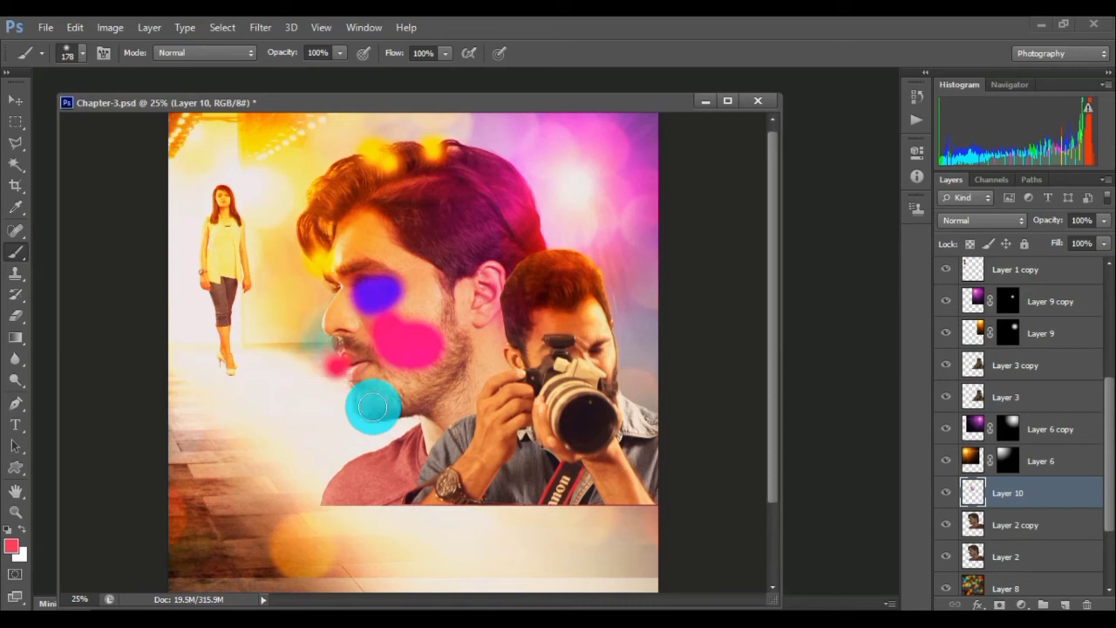
key("ctrl+z")
Set the foreground color to light red #f95876 and paint over the large man's lips and the neck below his ear.
left_click(12, 546)
left_click(674, 309)
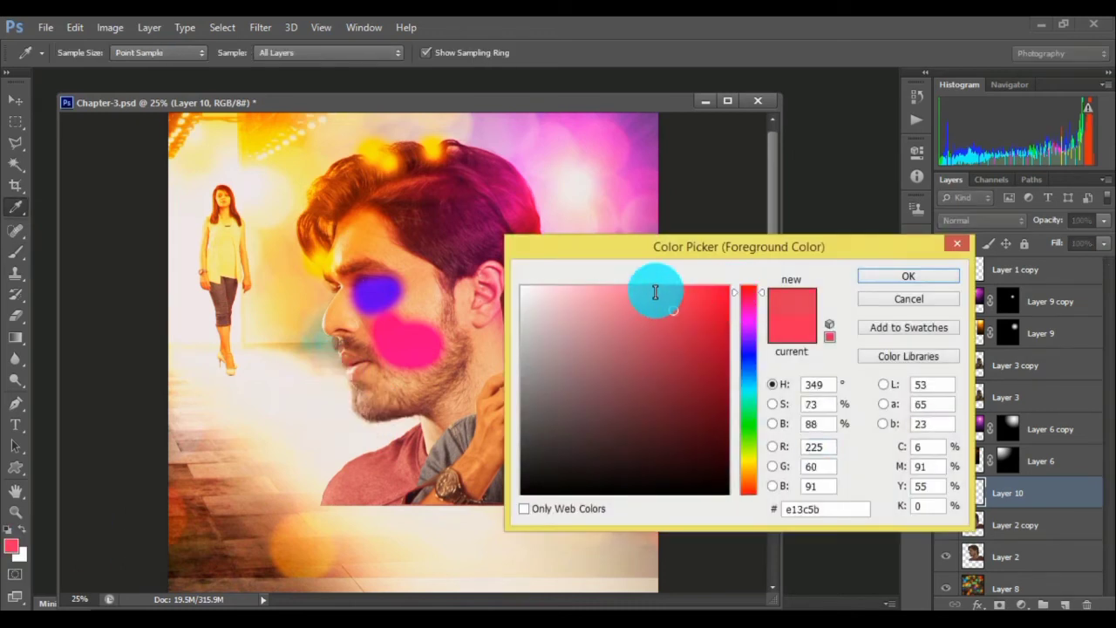
left_click(657, 291)
left_click(878, 276)
left_click(350, 366)
left_click_drag(496, 332, 469, 344)
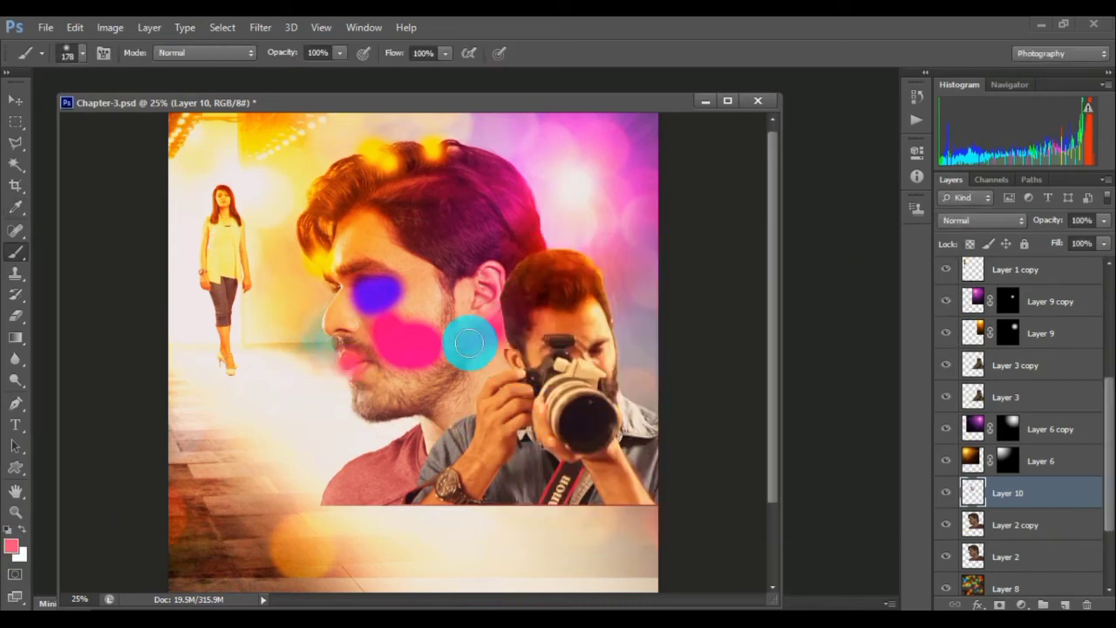
left_click(29, 537)
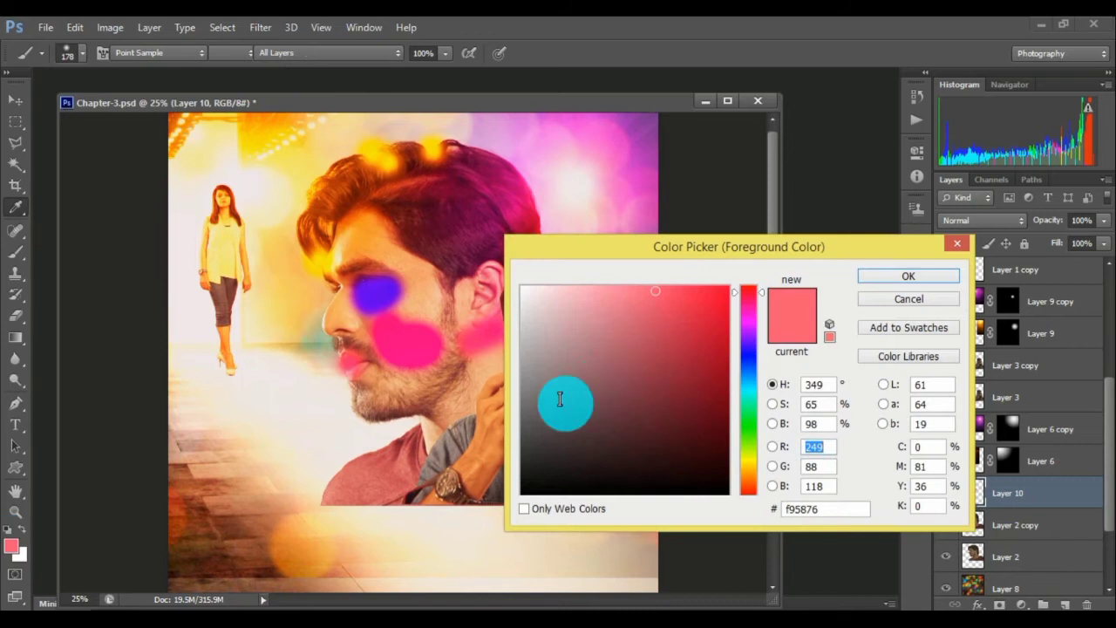
left_click(896, 275)
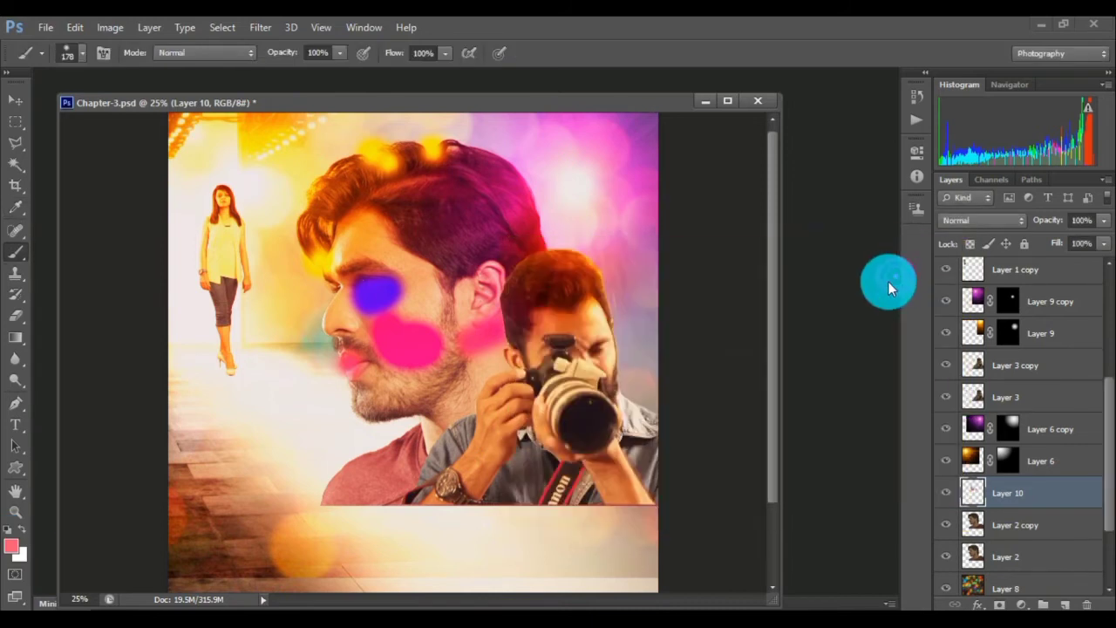
Set Layer 10's blend mode to Soft Light and its opacity to 40%.
left_click(984, 221)
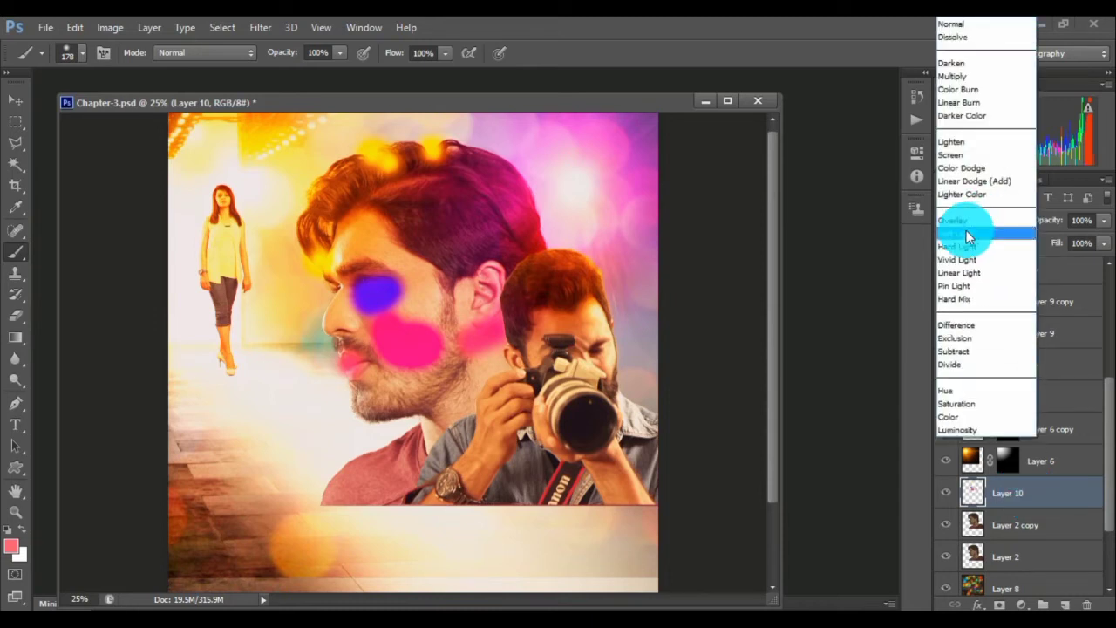
left_click(965, 233)
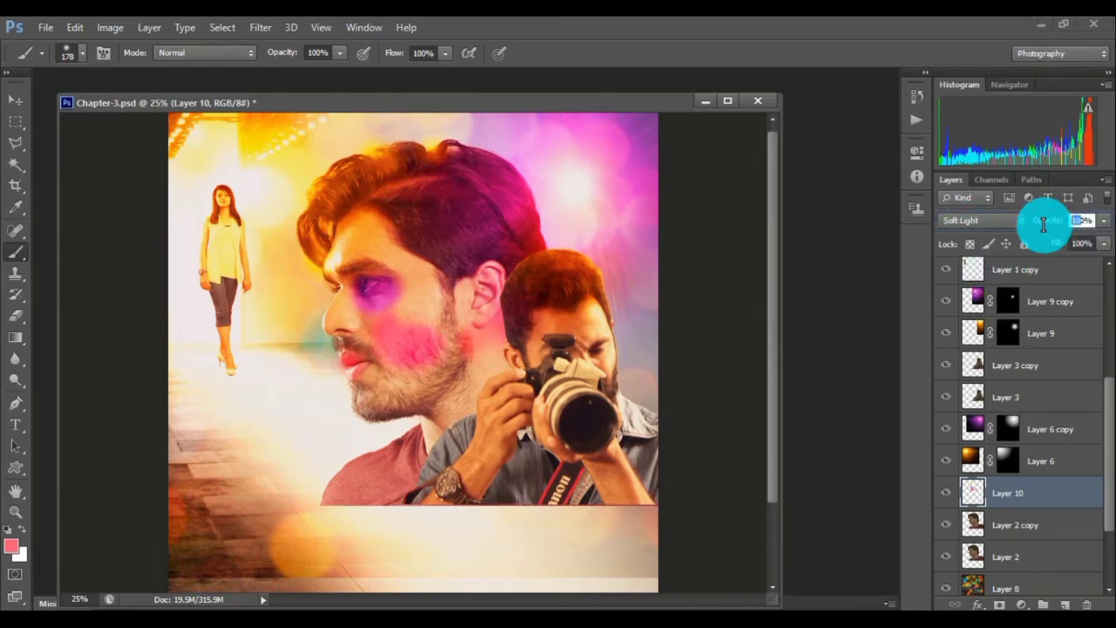
type("30")
key("Return")
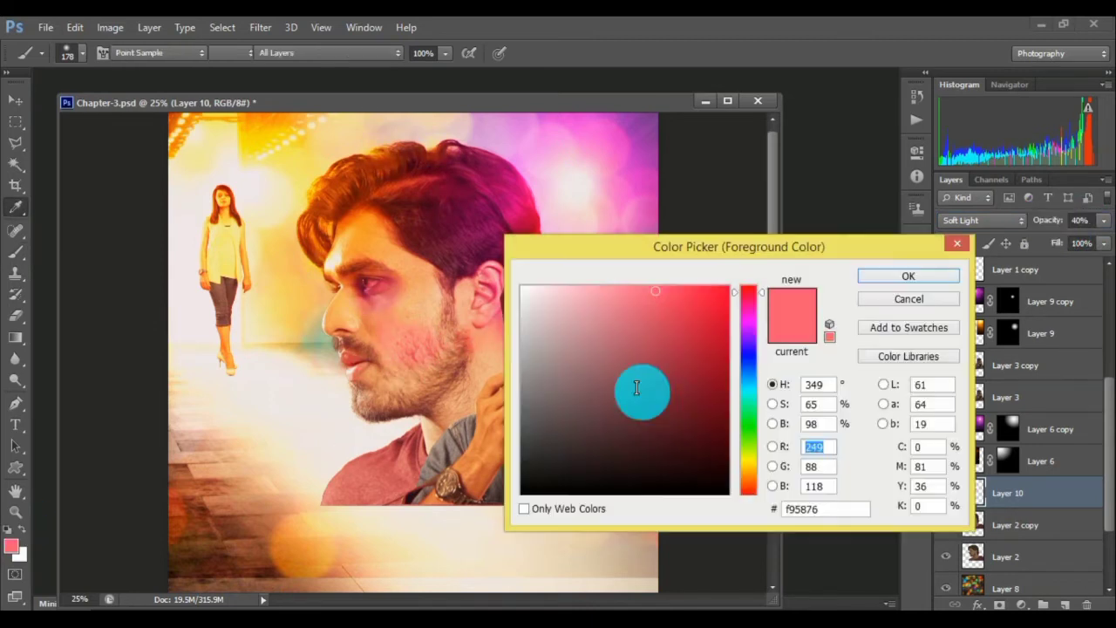
Paint more soft color over the large man's cheek, chin and nose on Layer 10, switching between red, pink and orange.
key("Return")
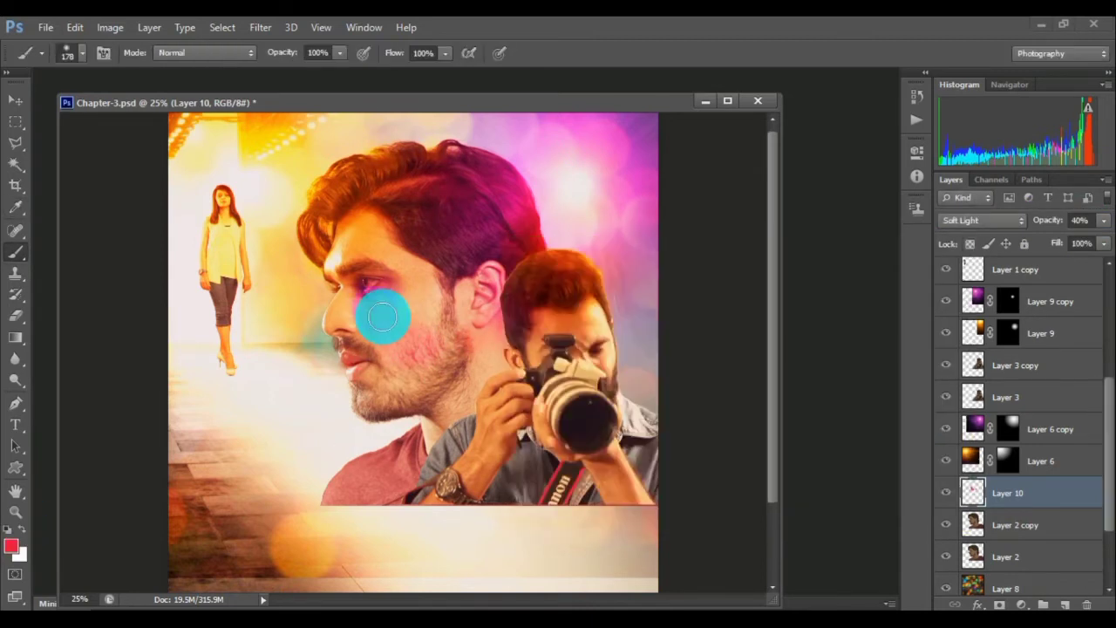
left_click(858, 277)
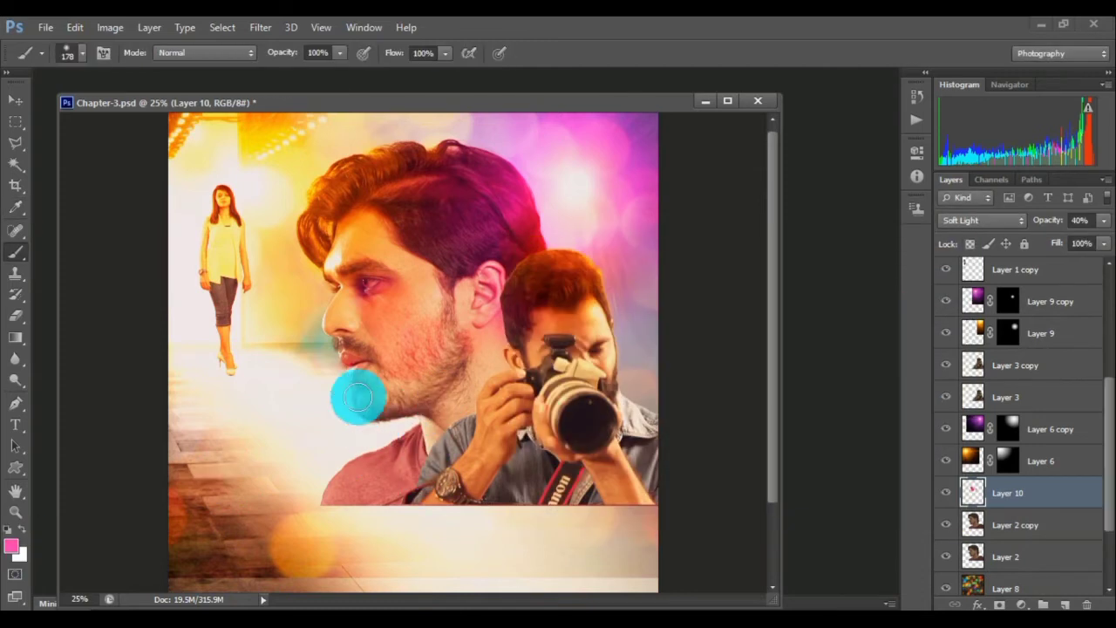
left_click(12, 545)
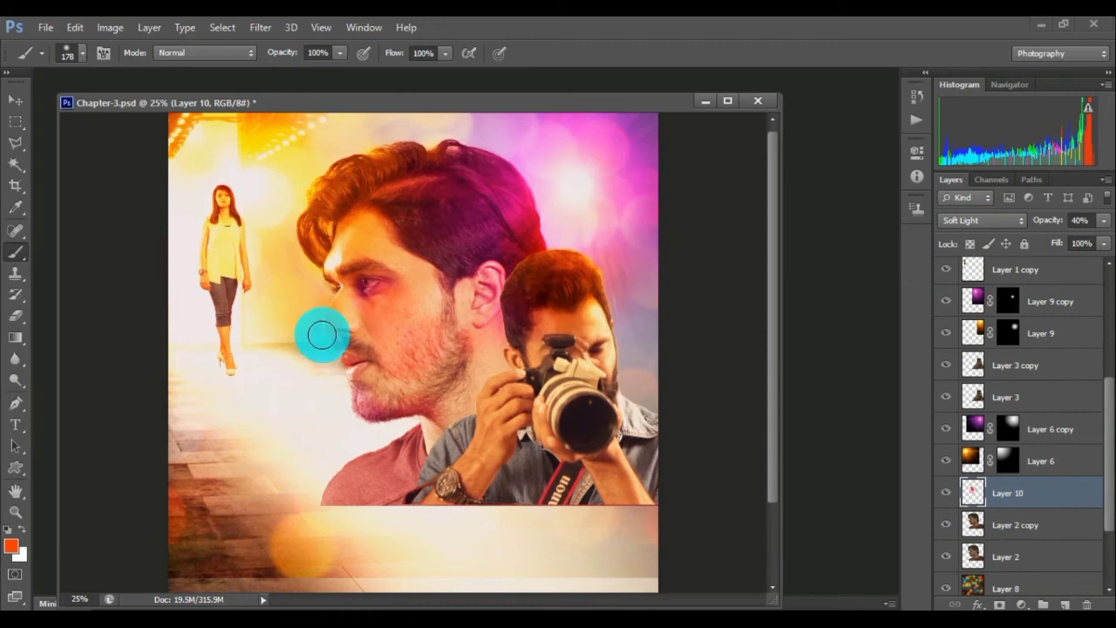
left_click(16, 543)
left_click(904, 276)
key("b")
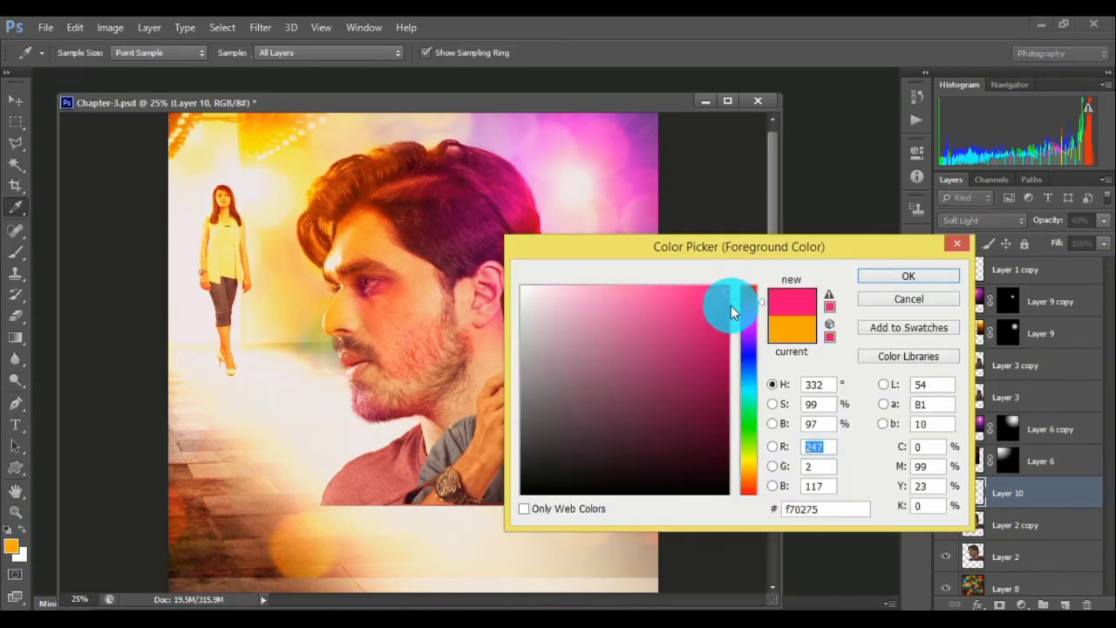
left_click(907, 275)
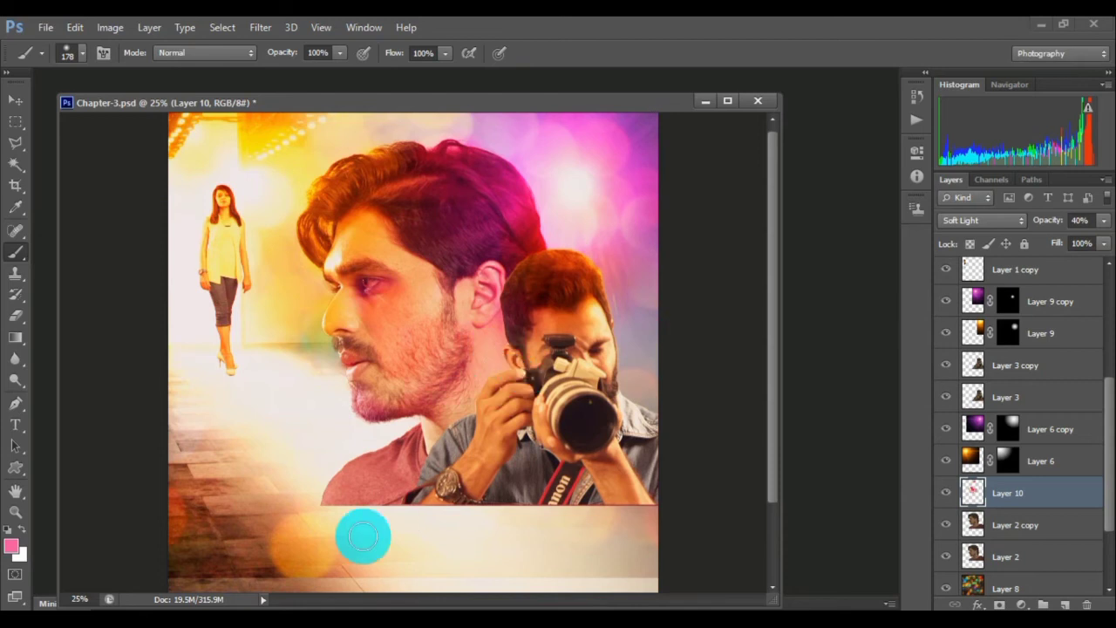
Reduce Layer 10's opacity to 30% and toggle its visibility off and on to compare the face coloring.
key("v")
key("3")
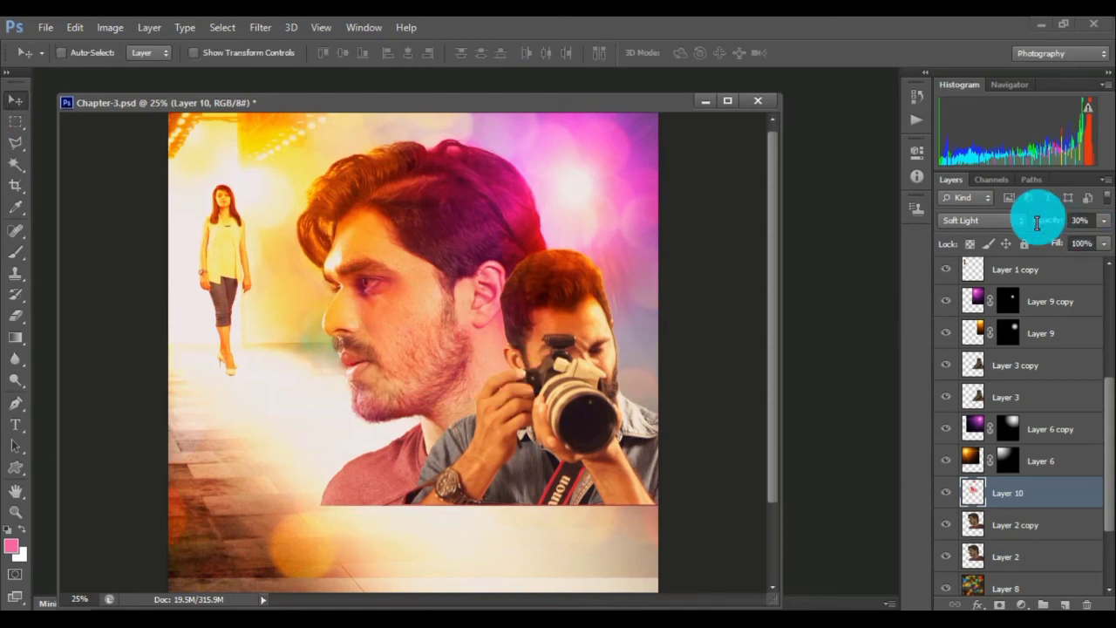
left_click(947, 494)
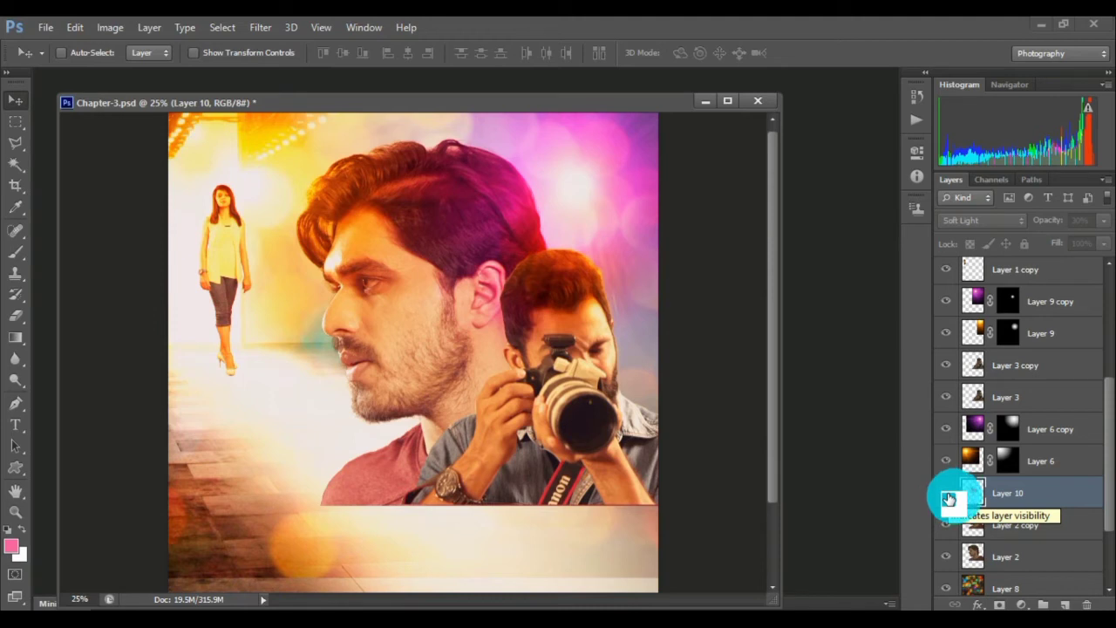
left_click(948, 496)
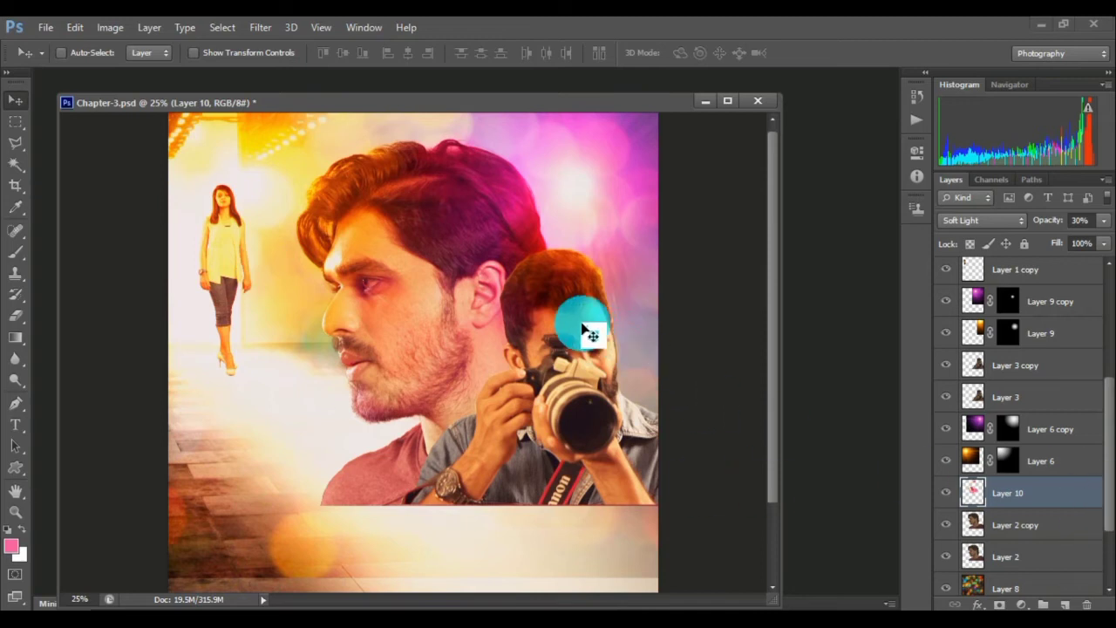
Create a new layer above Layer 3 copy and brush magenta along the side of the photographer's head facing the large man.
left_click_drag(1032, 349, 1046, 601)
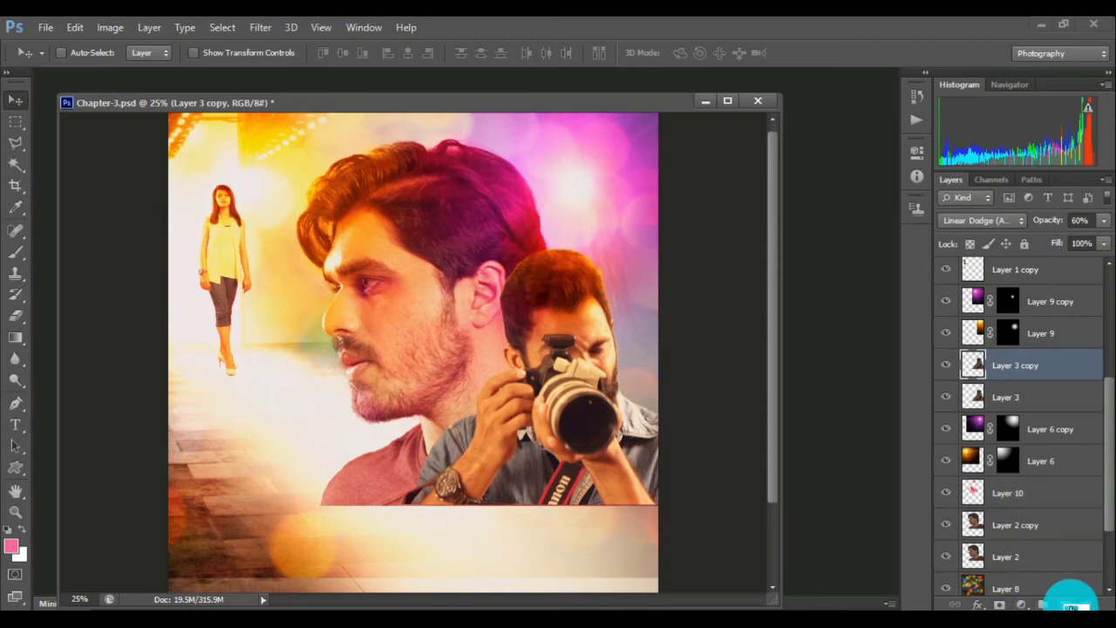
left_click(1065, 604)
left_click(15, 251)
left_click(10, 544)
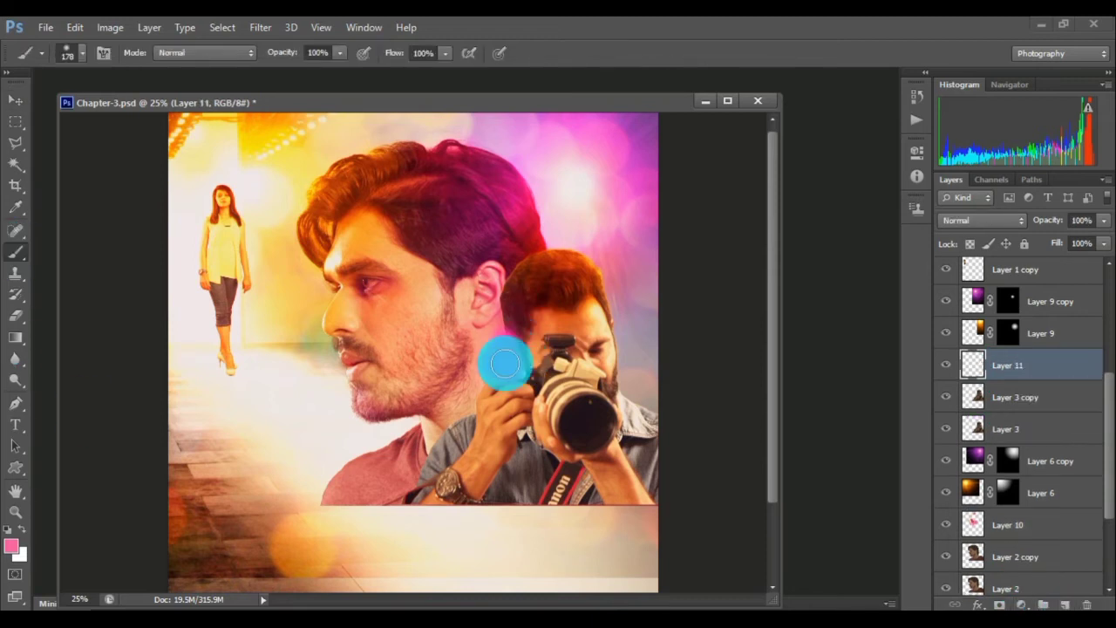
left_click(720, 322)
left_click(748, 318)
left_click(888, 276)
left_click_drag(499, 286, 497, 314)
Paint additional tints along the outer side of the photographer's head and his sleeve on Layer 11, switching between yellow-orange and blue.
left_click(12, 547)
left_click(749, 465)
left_click(876, 277)
left_click_drag(613, 293, 617, 338)
left_click(11, 547)
left_click(747, 368)
left_click(878, 274)
left_click_drag(453, 416, 433, 461)
left_click(13, 547)
left_click(869, 283)
Set Layer 11's blend mode to Soft Light and its opacity to 30%.
left_click(977, 220)
left_click(964, 231)
left_click(1081, 220)
type("30")
key("Return")
key("e")
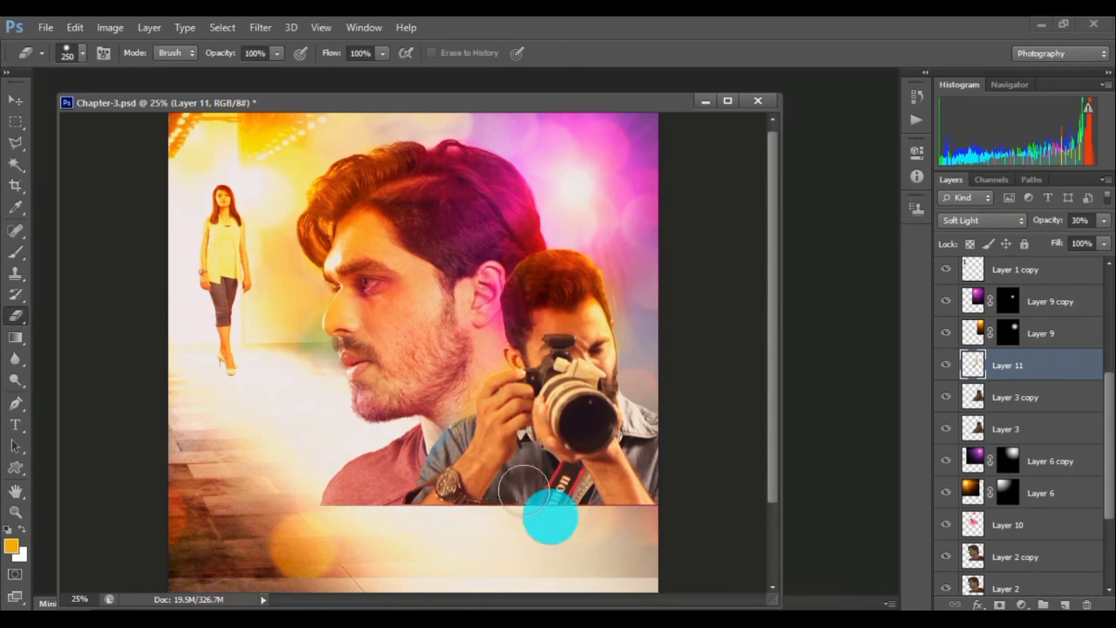
Create a new layer above Layer 1 copy 2 and paint bright pink along one side of the woman's hair with a 48 px brush.
left_click(11, 547)
left_click(747, 315)
left_click(835, 273)
key("v")
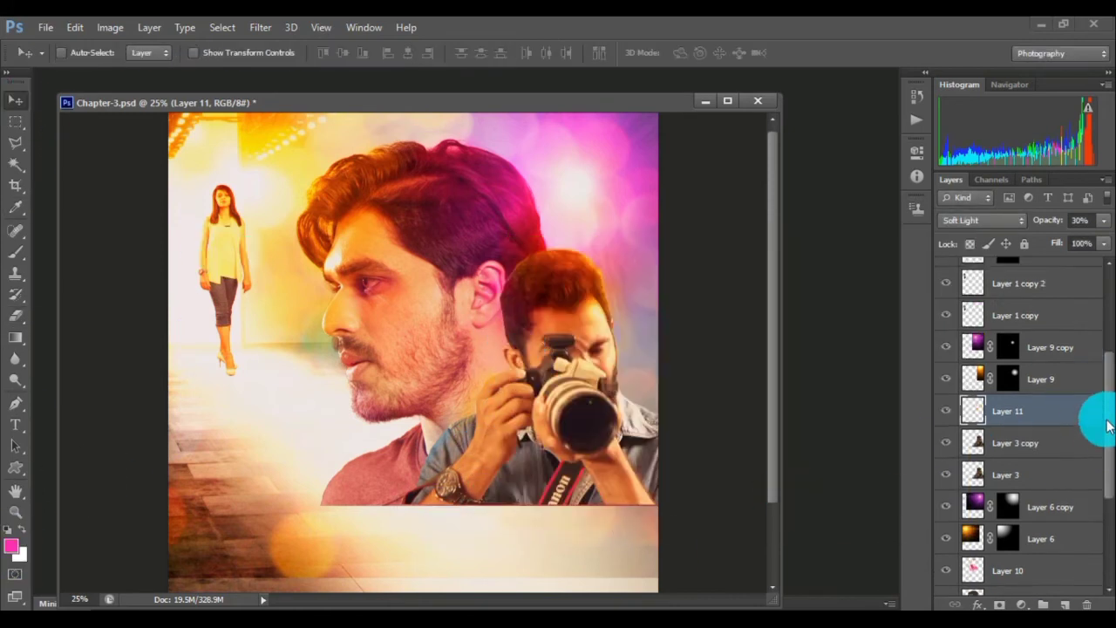
key("b")
left_click(82, 54)
left_click_drag(77, 99, 63, 85)
left_click(211, 199)
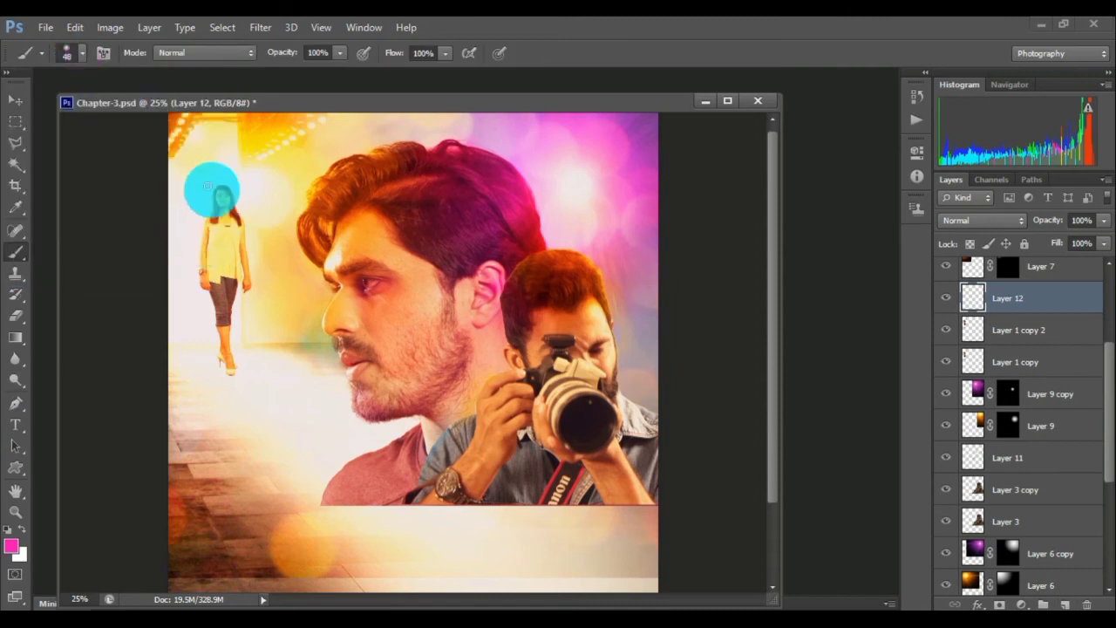
left_click_drag(214, 191, 213, 220)
Paint red on the other side of the woman's hair, pink along her arm and blue over her leg on Layer 12.
left_click(13, 547)
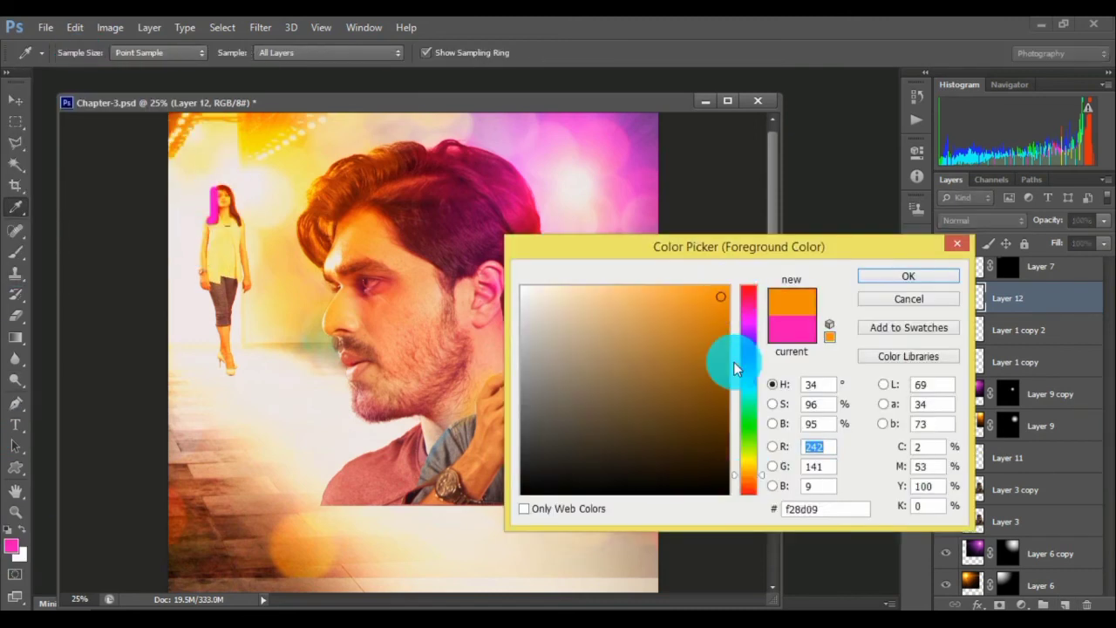
left_click_drag(738, 355, 747, 488)
left_click(875, 276)
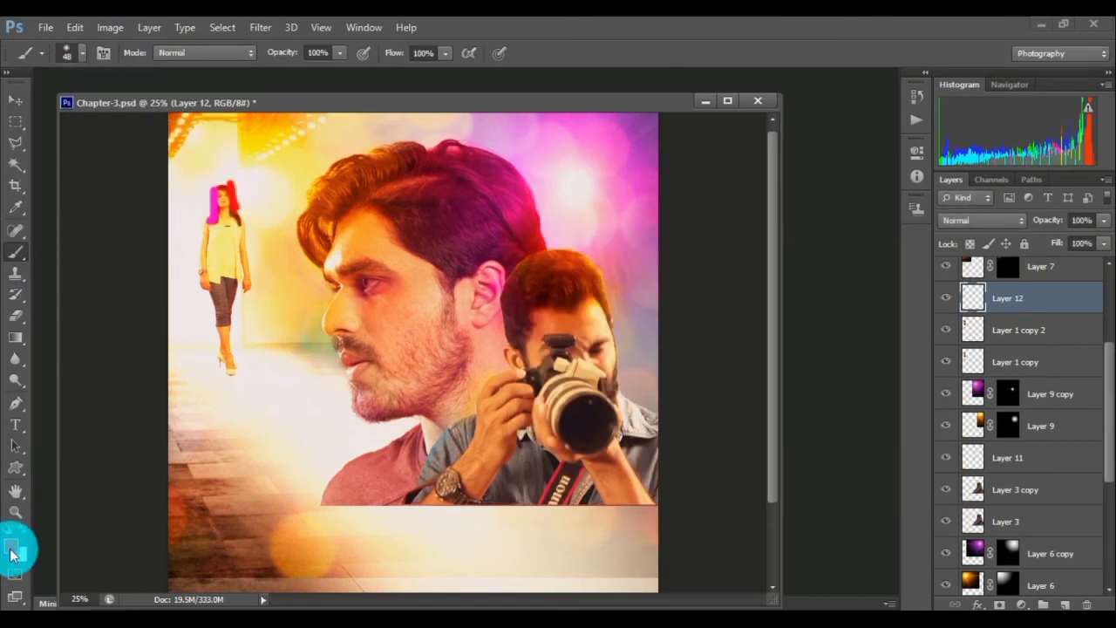
left_click(13, 546)
left_click_drag(209, 297, 212, 325)
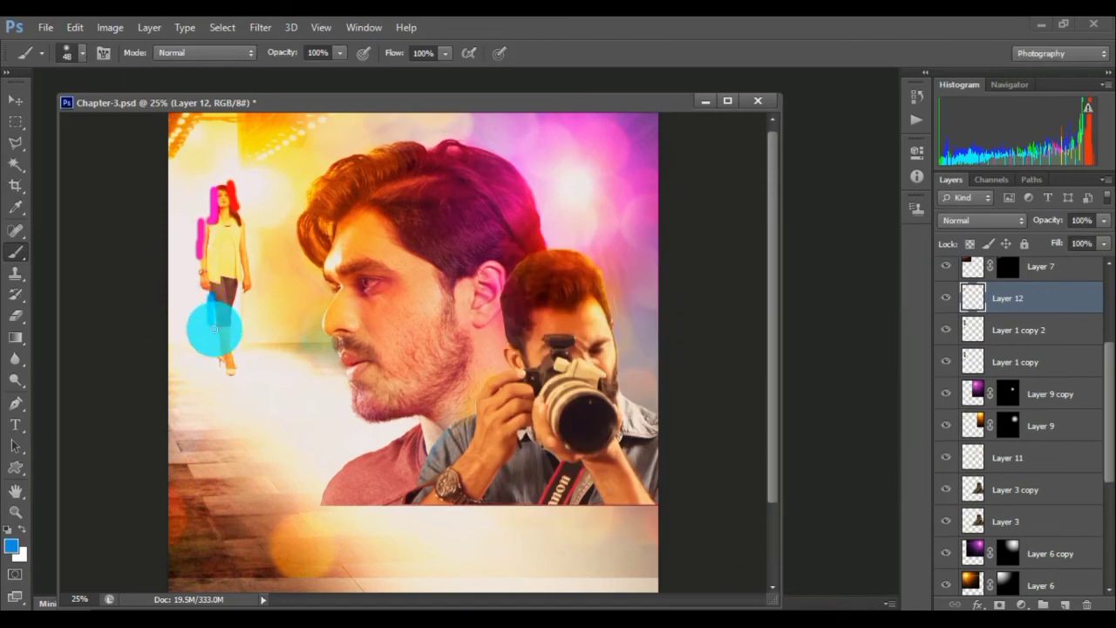
Set Layer 12's blend mode to Soft Light and its opacity to 3%, and toggle its visibility to compare the tint.
left_click(982, 220)
left_click(956, 232)
left_click_drag(1071, 219, 1026, 224)
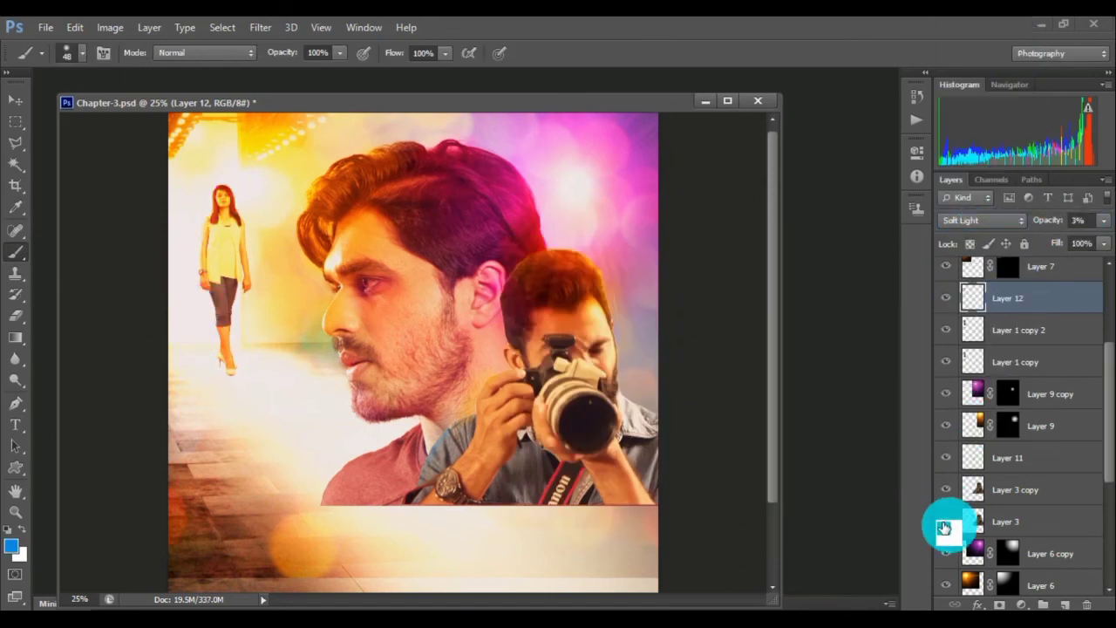
left_click(947, 300)
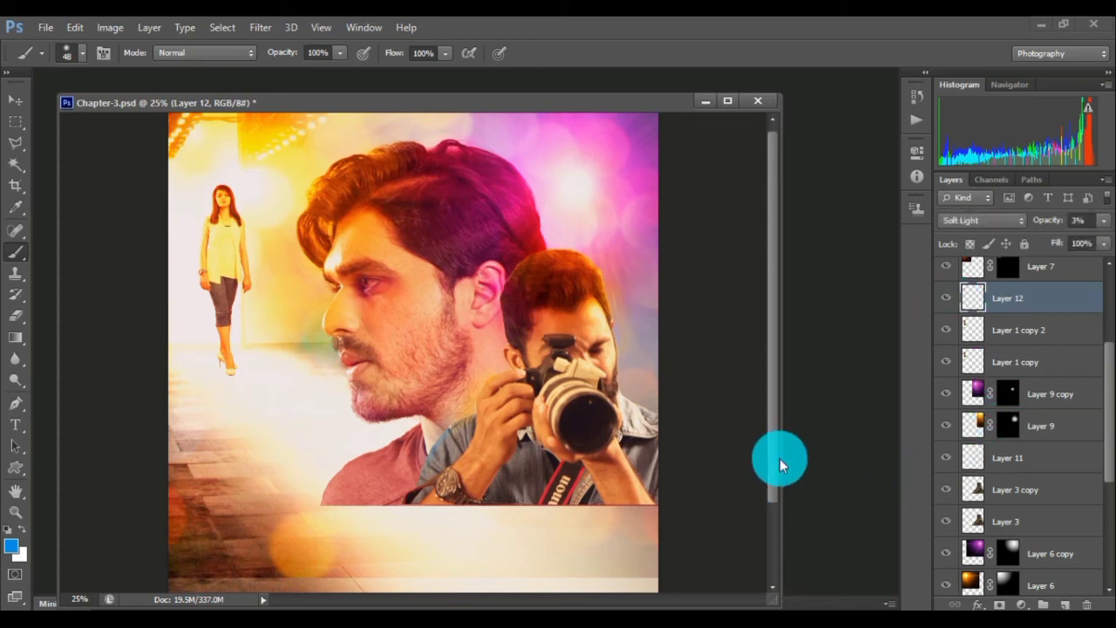
left_click_drag(772, 465, 789, 425)
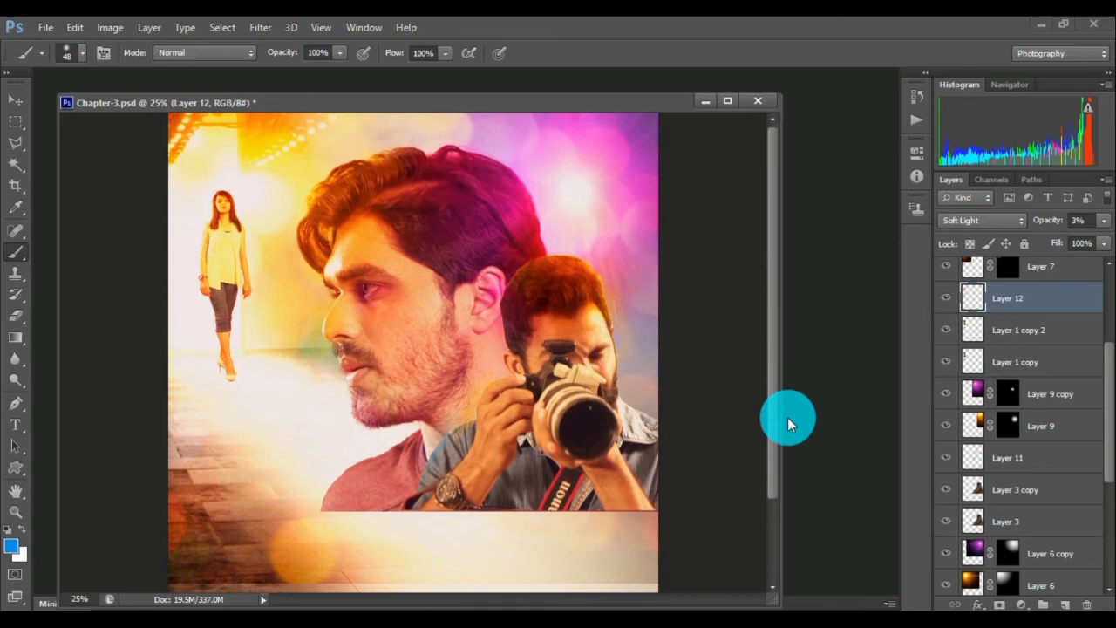